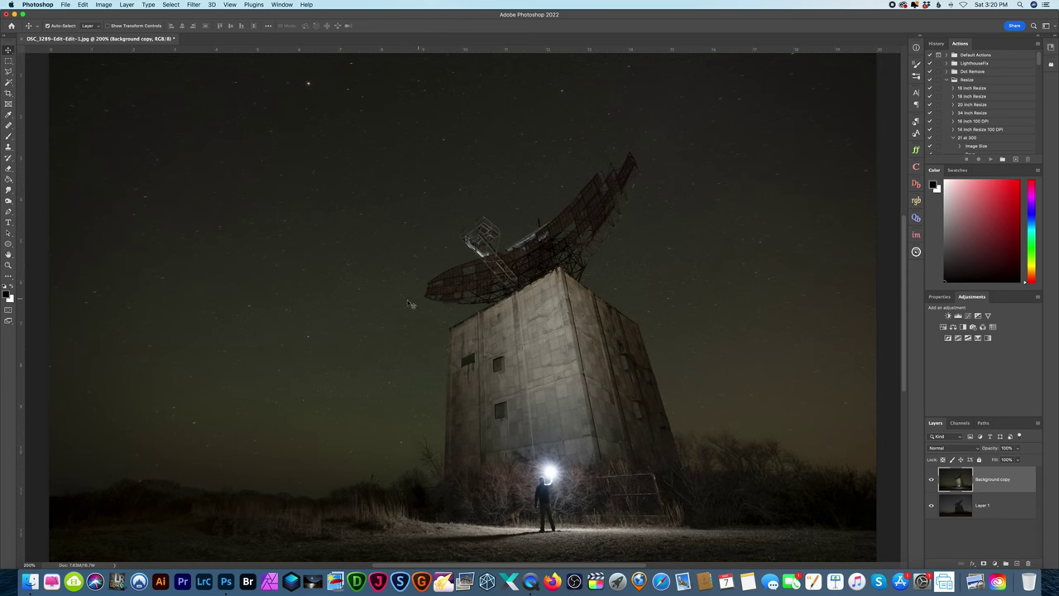
Step: Trial a sky replacement at Scale 129 and Shift Edge -26, check the dish edges, then cancel it
left_click(83, 5)
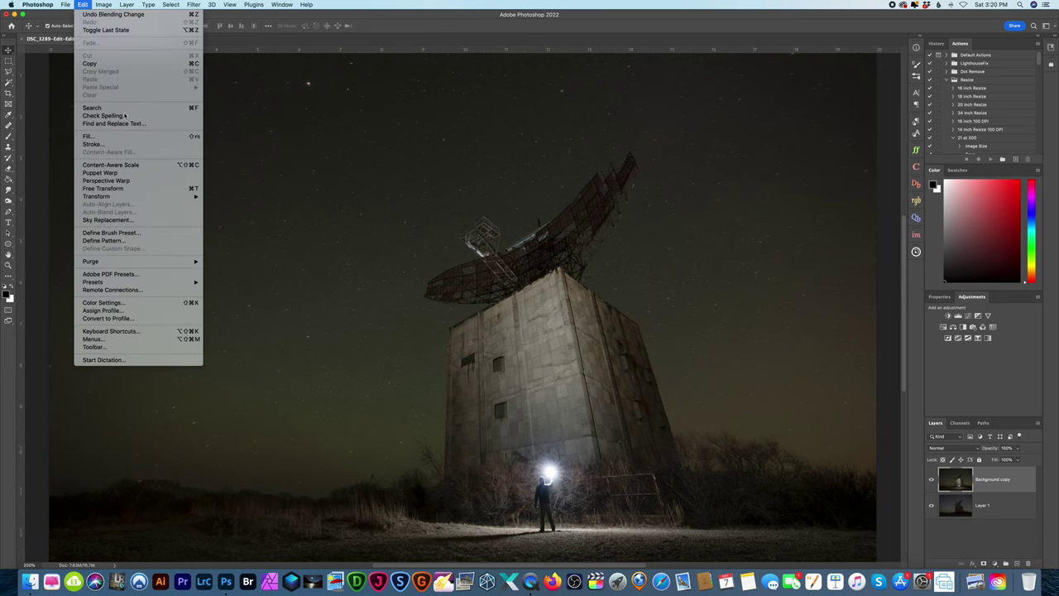
left_click(153, 220)
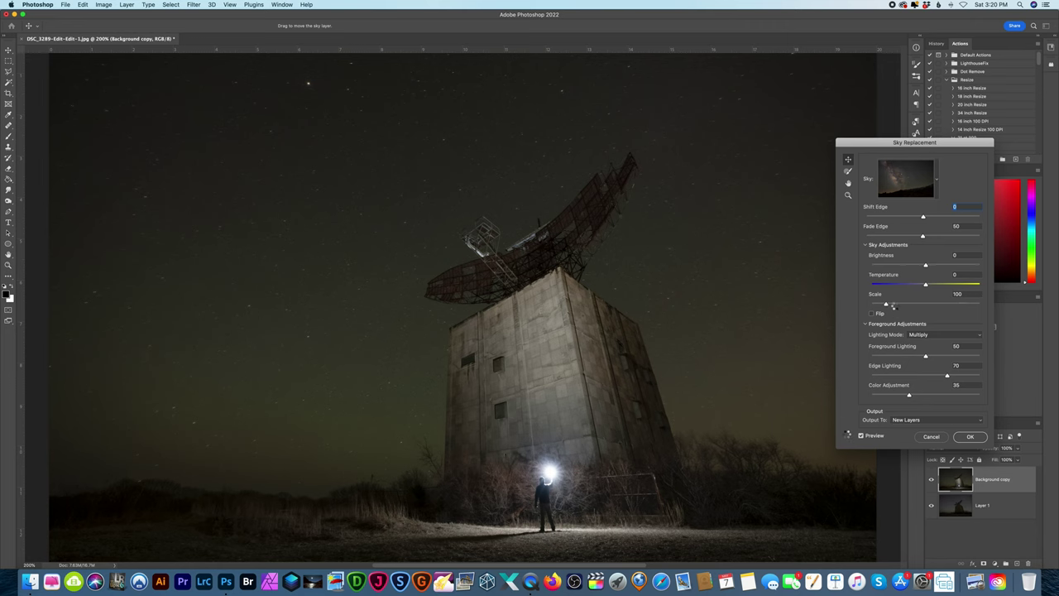
left_click_drag(887, 305, 896, 305)
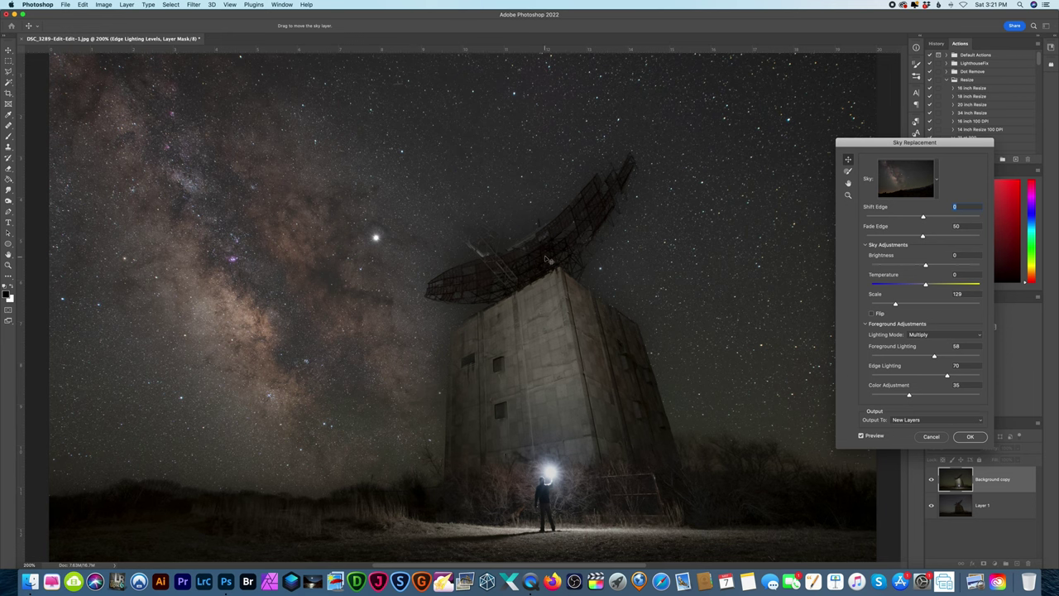
key("super+plus")
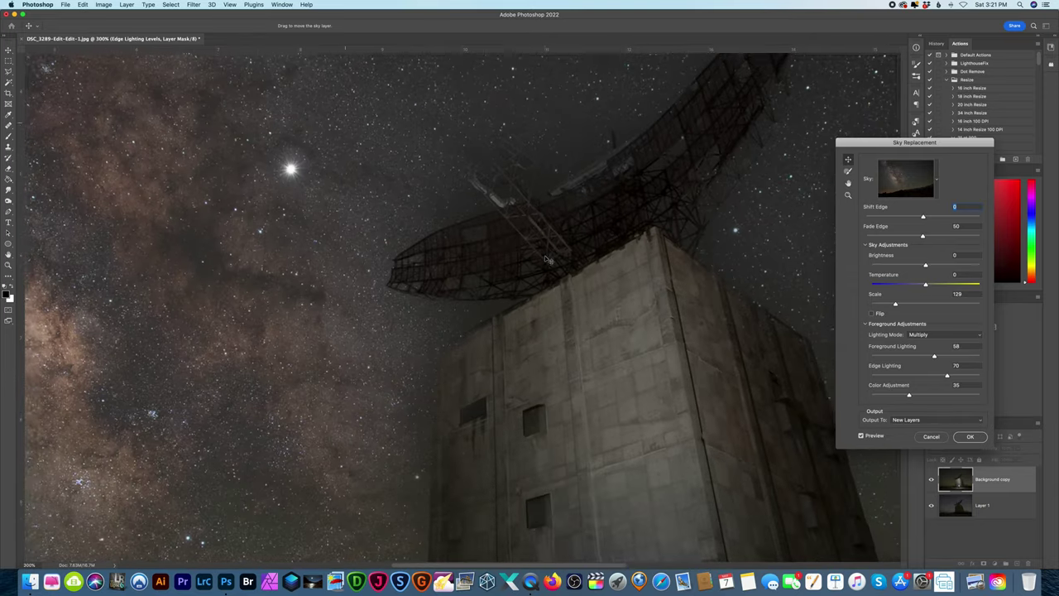
scroll(607, 319, "up", 2)
scroll(608, 320, "right", 3)
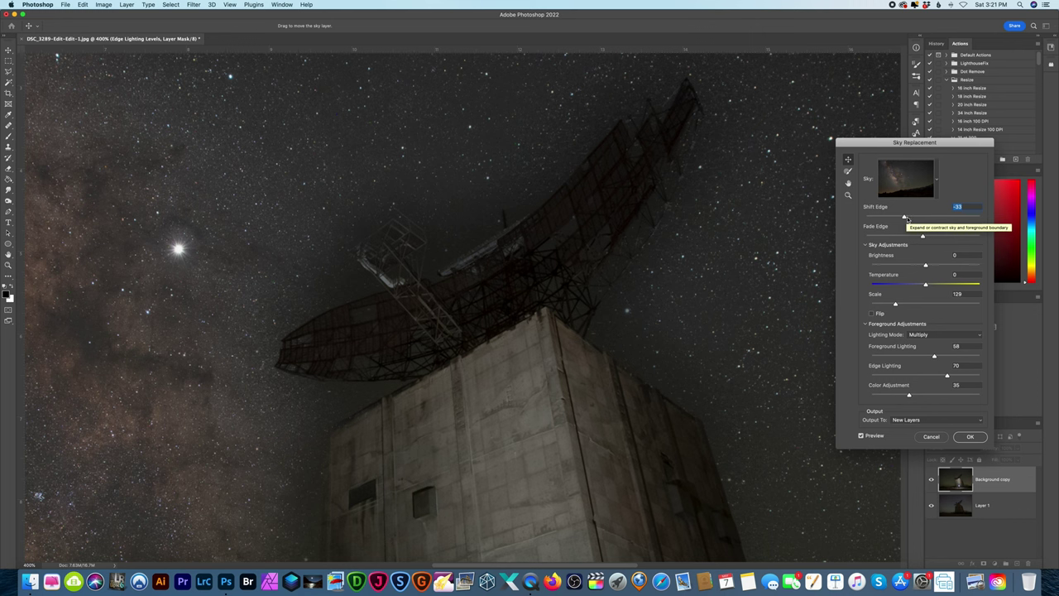
left_click_drag(906, 217, 909, 217)
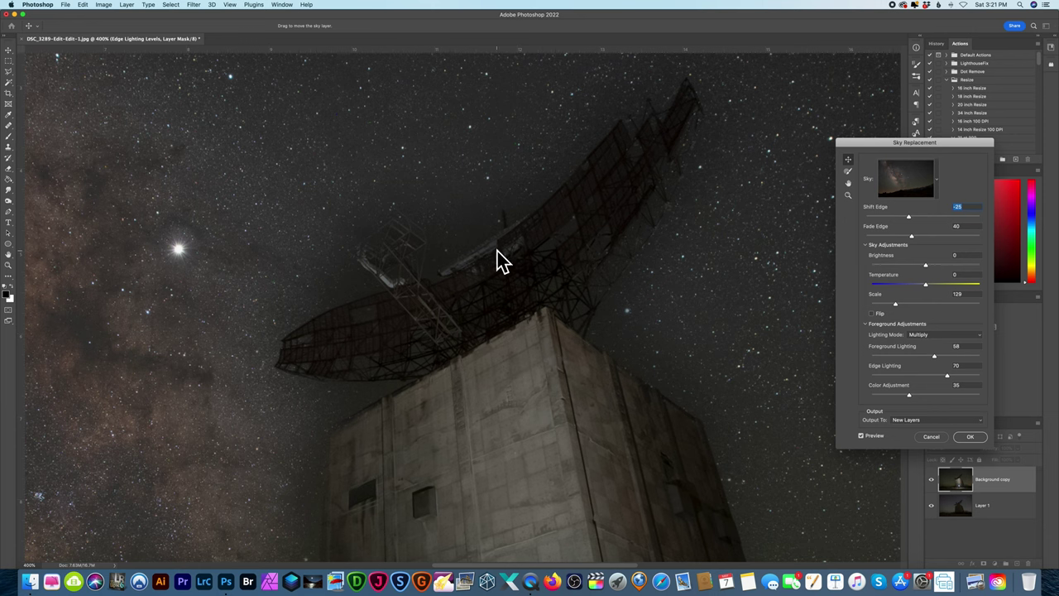
scroll(598, 315, "down", 3)
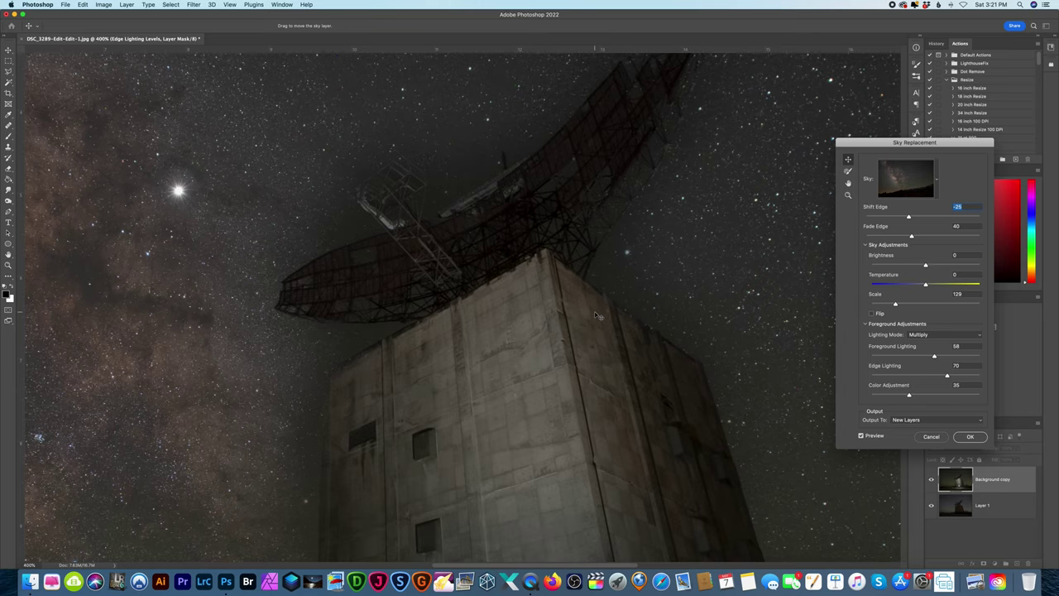
key("super+minus")
key("super+minus")
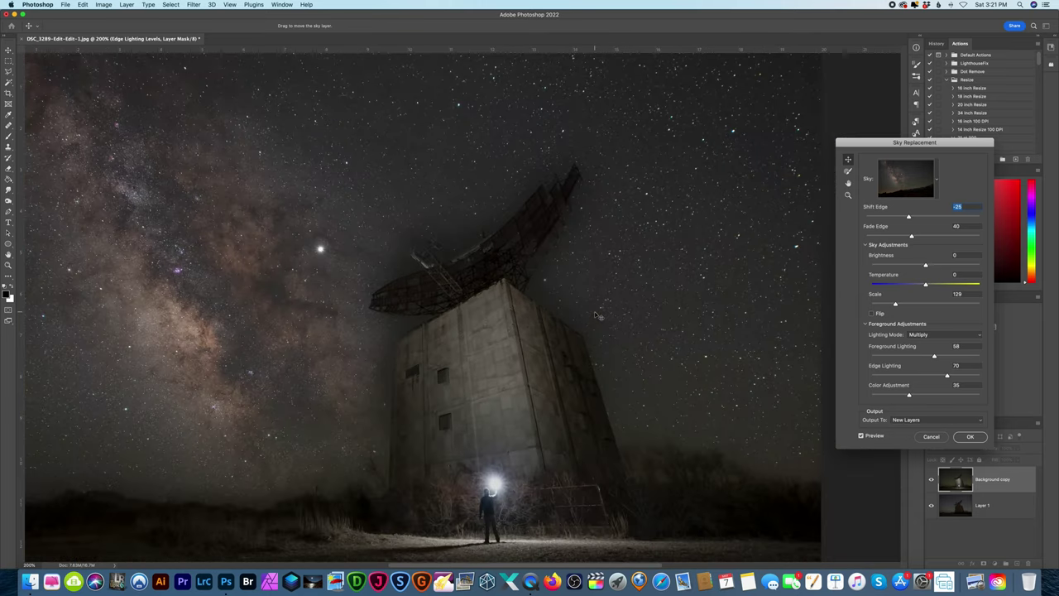
left_click(930, 437)
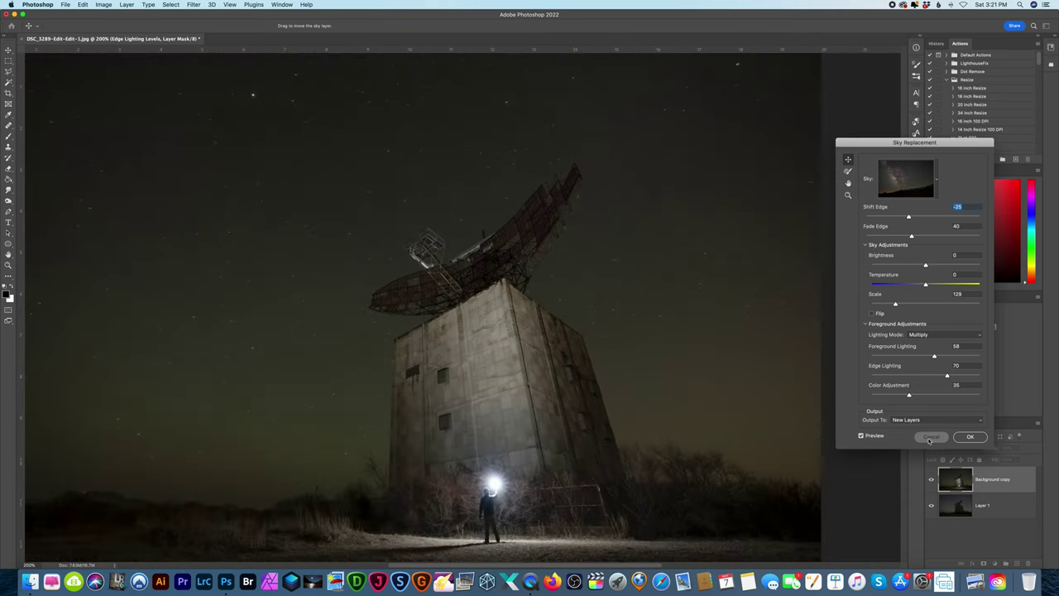
Step: Select Layer 1, hide Background copy, and move Layer 1 above it
key("alt+bracketleft")
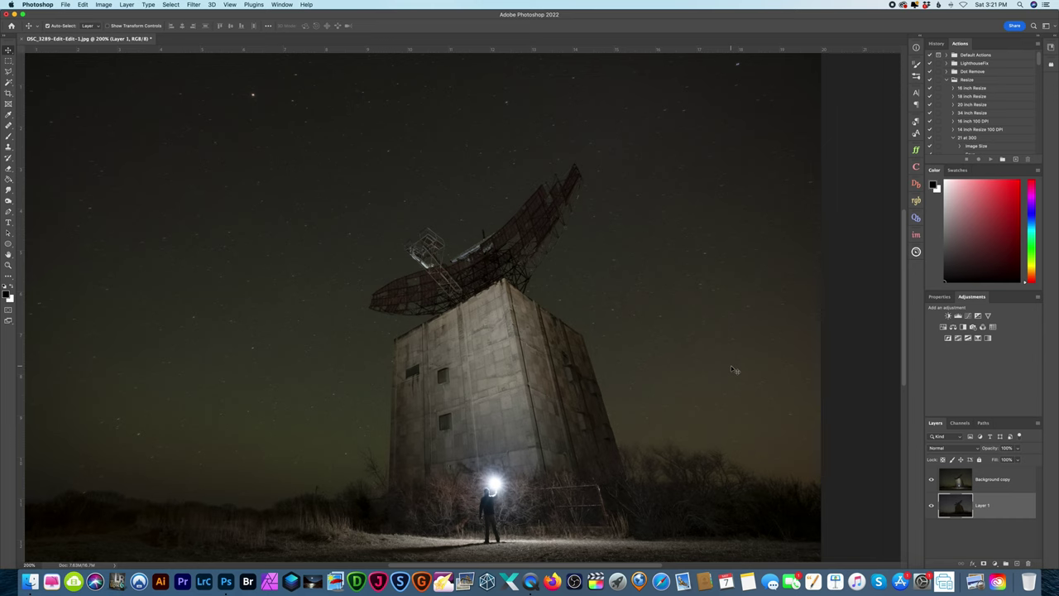
left_click(930, 479)
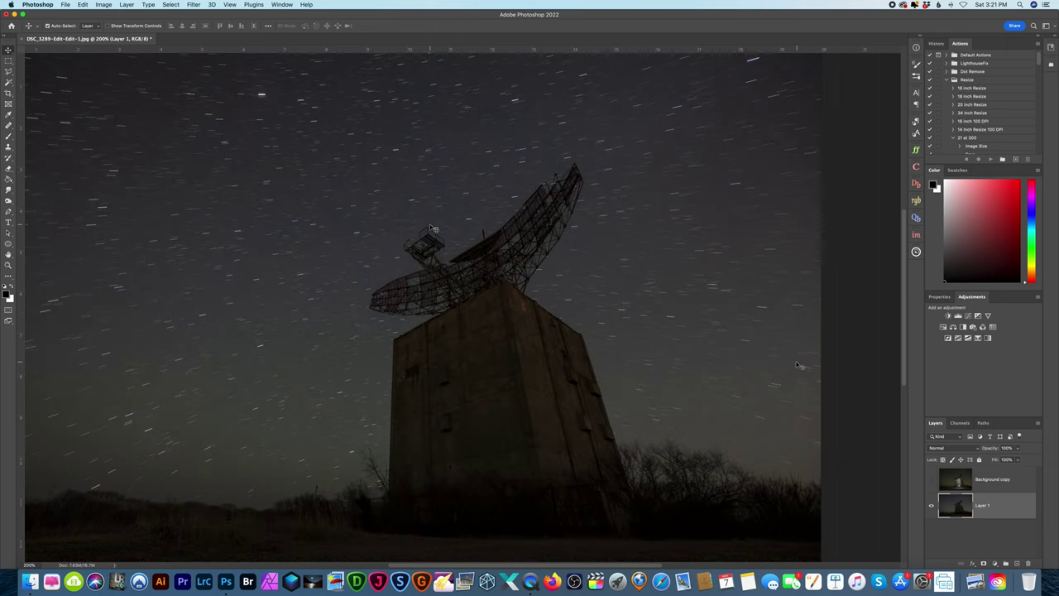
left_click_drag(983, 507, 978, 475)
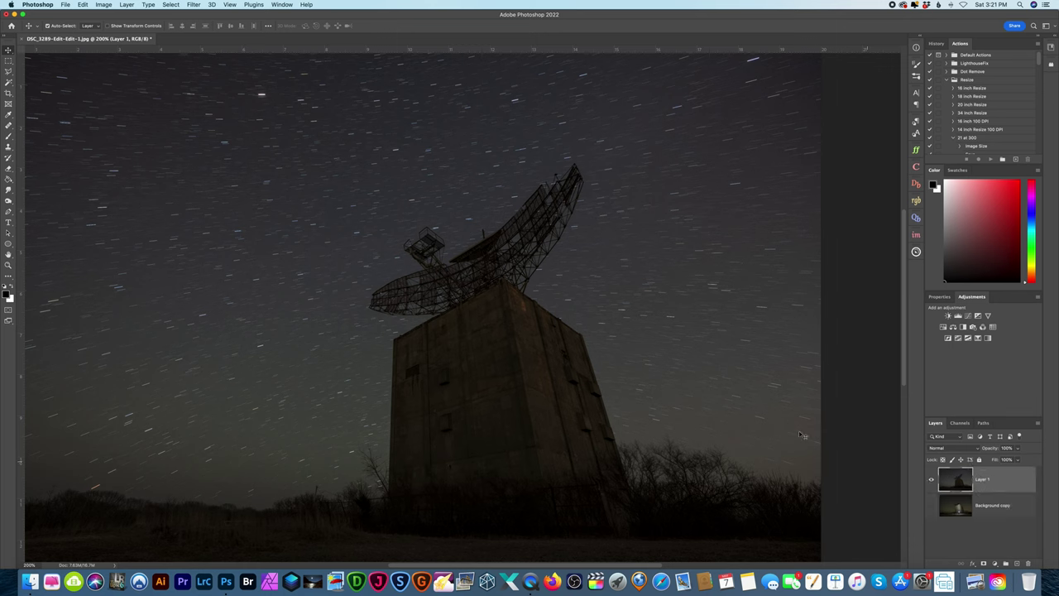
Step: Replace Layer 1's sky with the Milky Way at Scale 110, shifted lower-right, Shift Edge -3
left_click(84, 5)
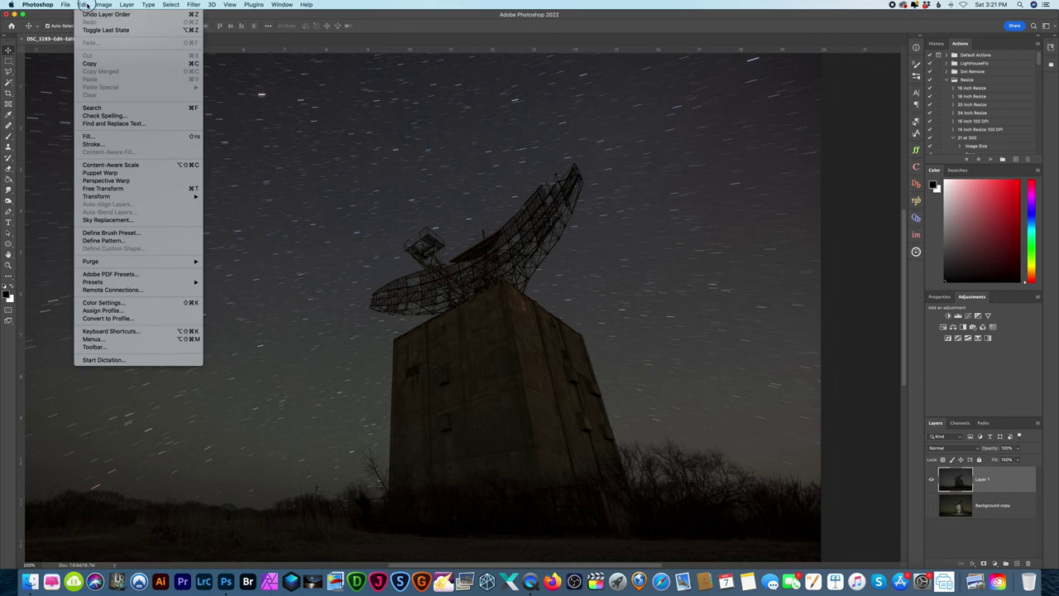
left_click(140, 220)
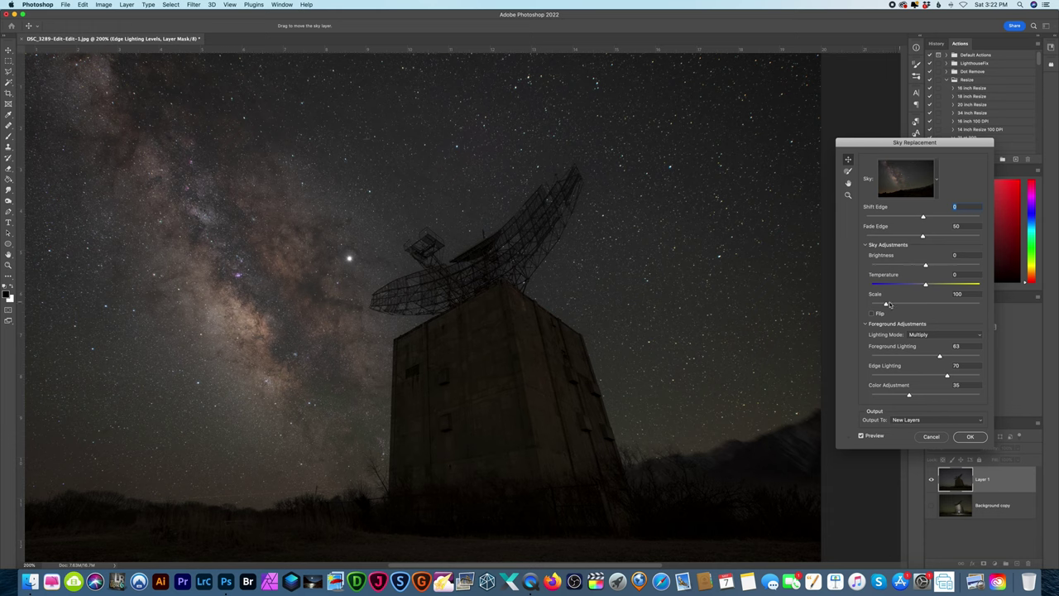
left_click_drag(886, 304, 890, 304)
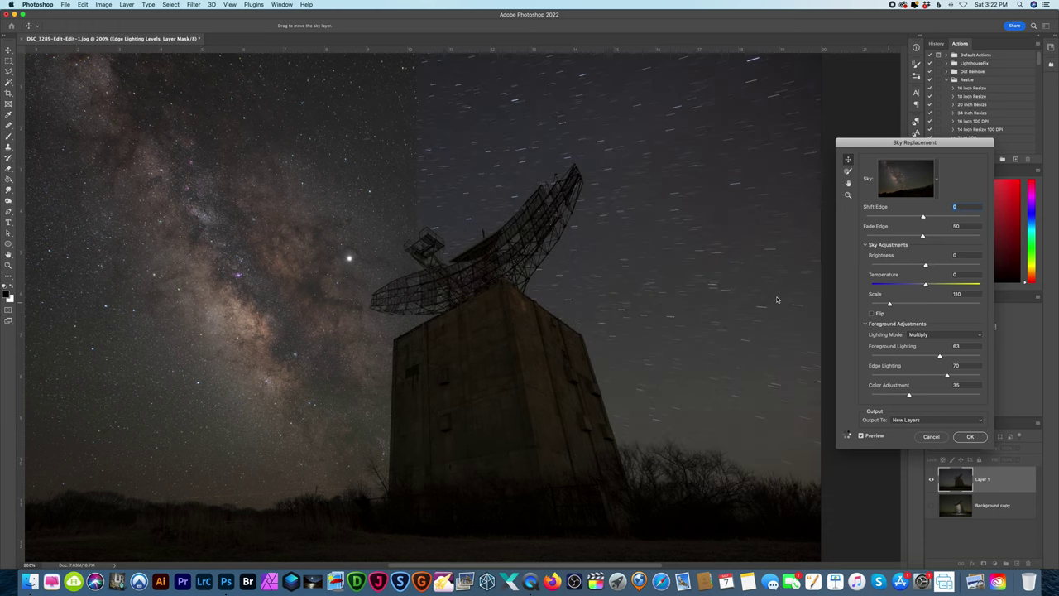
left_click_drag(675, 257, 703, 287)
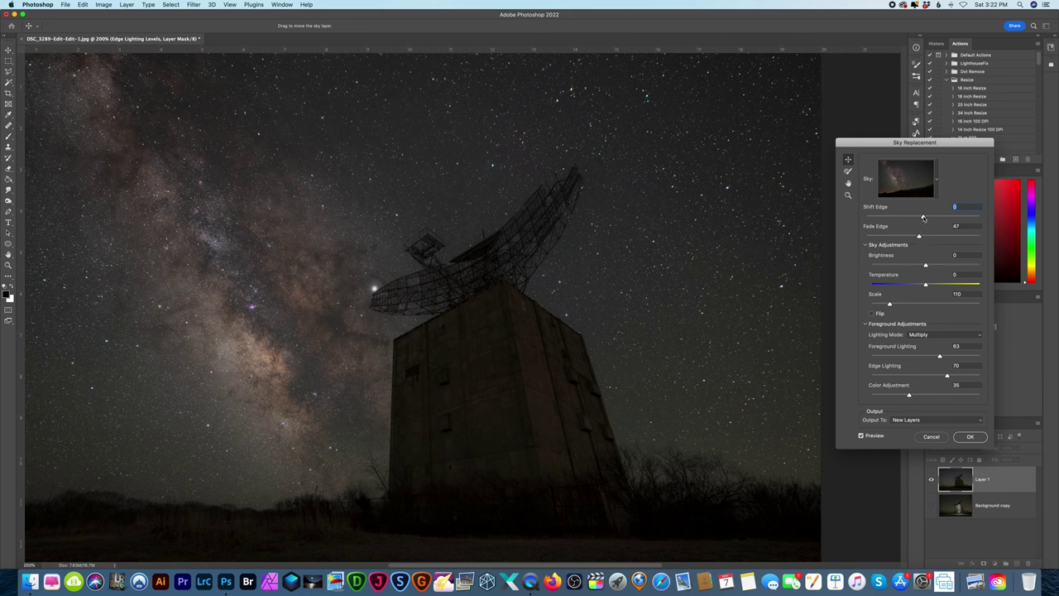
left_click_drag(923, 217, 922, 218)
left_click(976, 440)
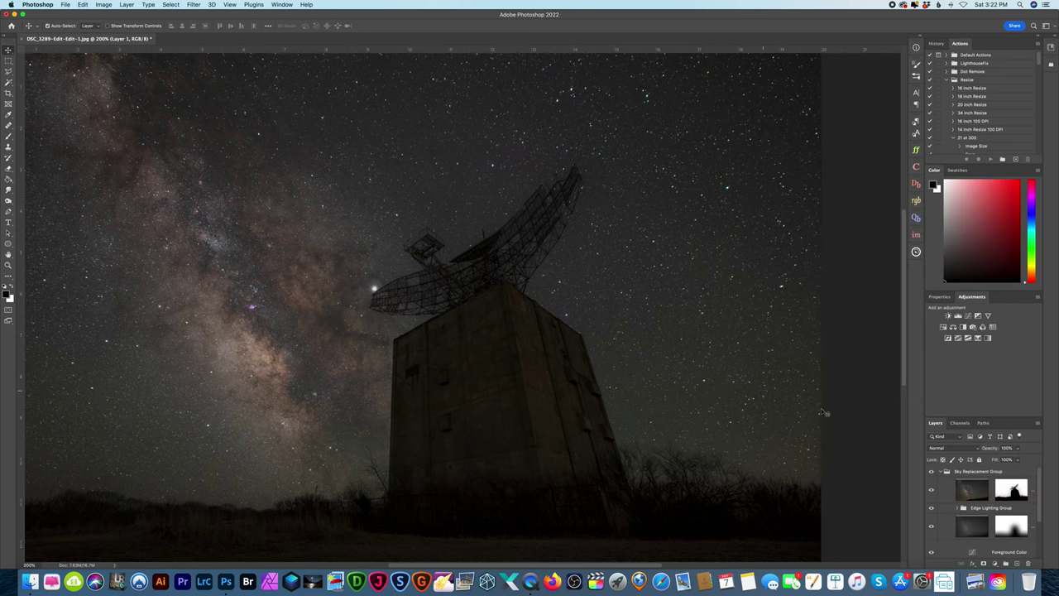
Step: Stamp all visible layers into a new Layer 2 via Pro Panel and move Background copy to the top
left_click(916, 252)
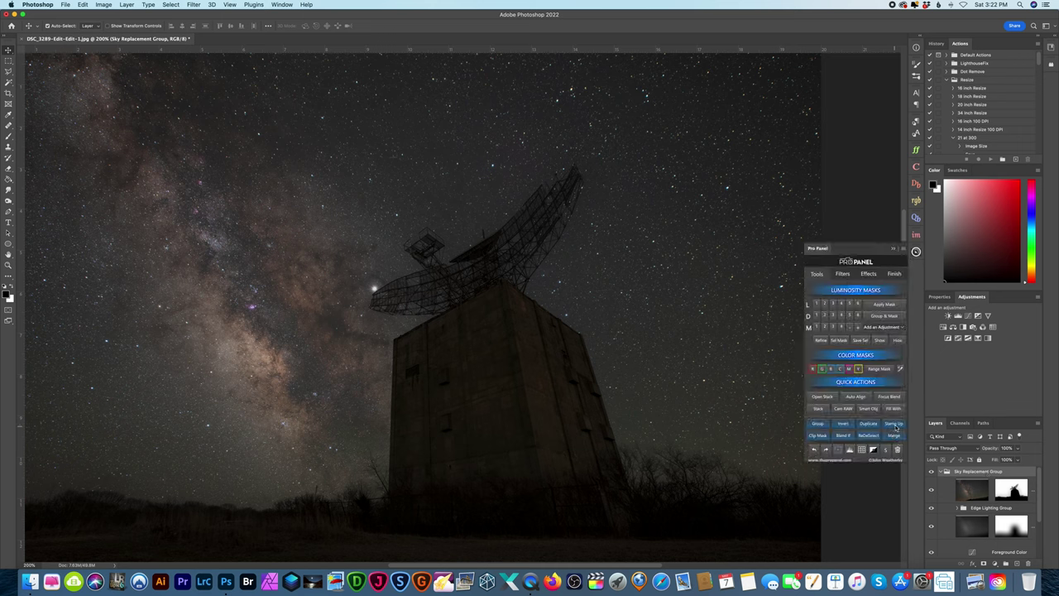
left_click(894, 424)
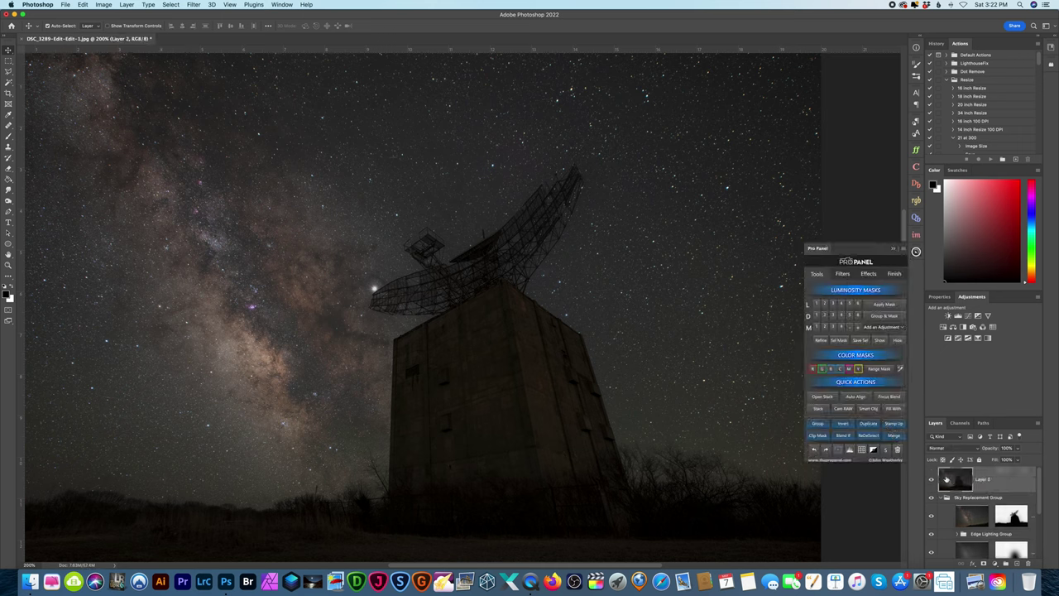
scroll(985, 513, "down", 5)
left_click(1005, 541)
left_click_drag(1005, 541, 1000, 473)
Step: Toggle the lit Background copy layer's visibility to compare it with the composite
left_click(931, 480)
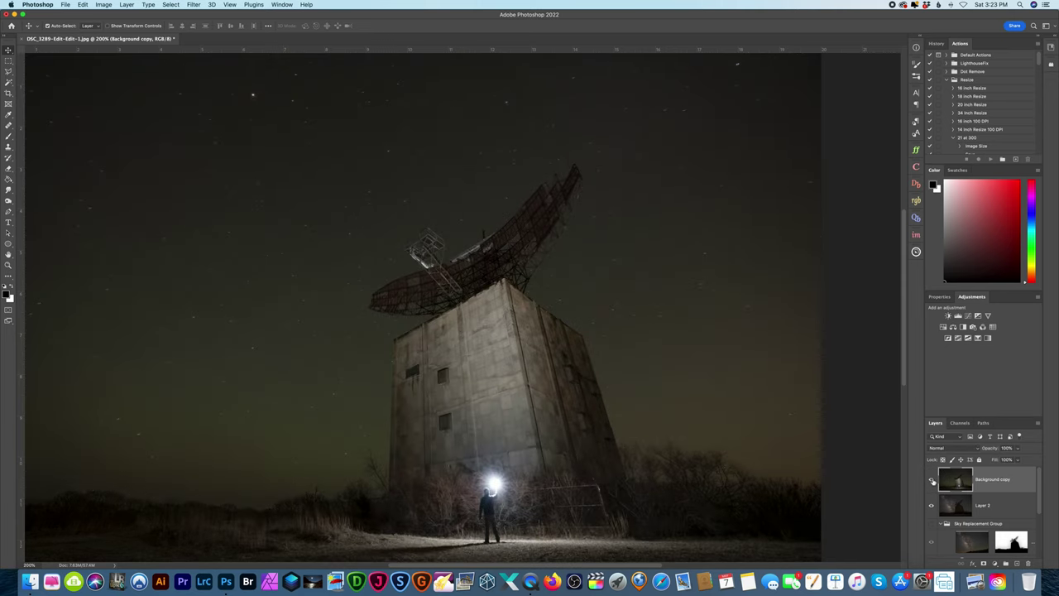
left_click(932, 481)
left_click(932, 481)
left_click(932, 481)
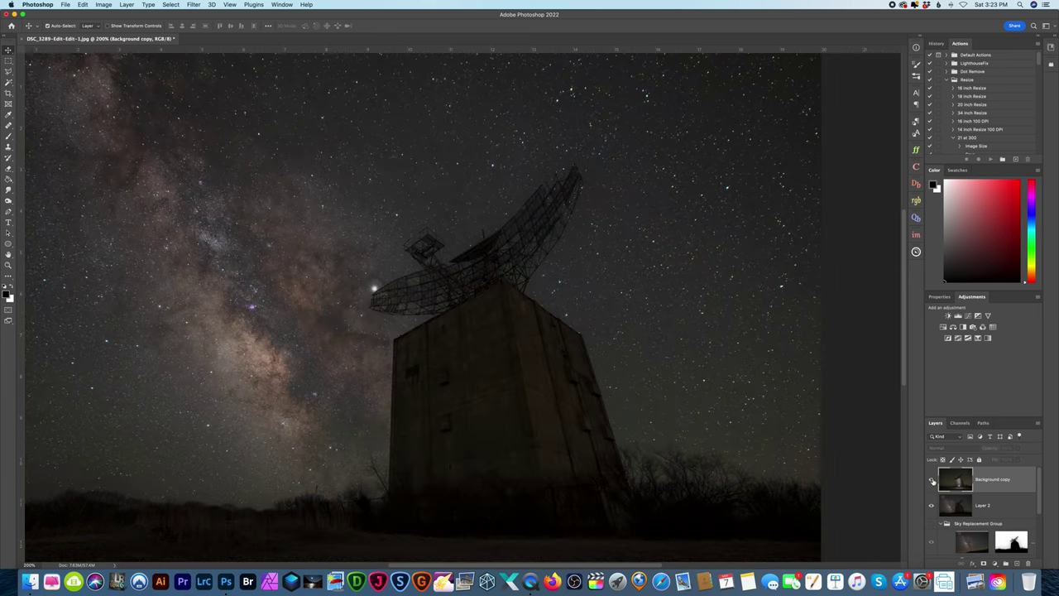
left_click(933, 481)
Step: Set Background copy's blend mode to Lighten and toggle its visibility to compare the result
left_click(969, 449)
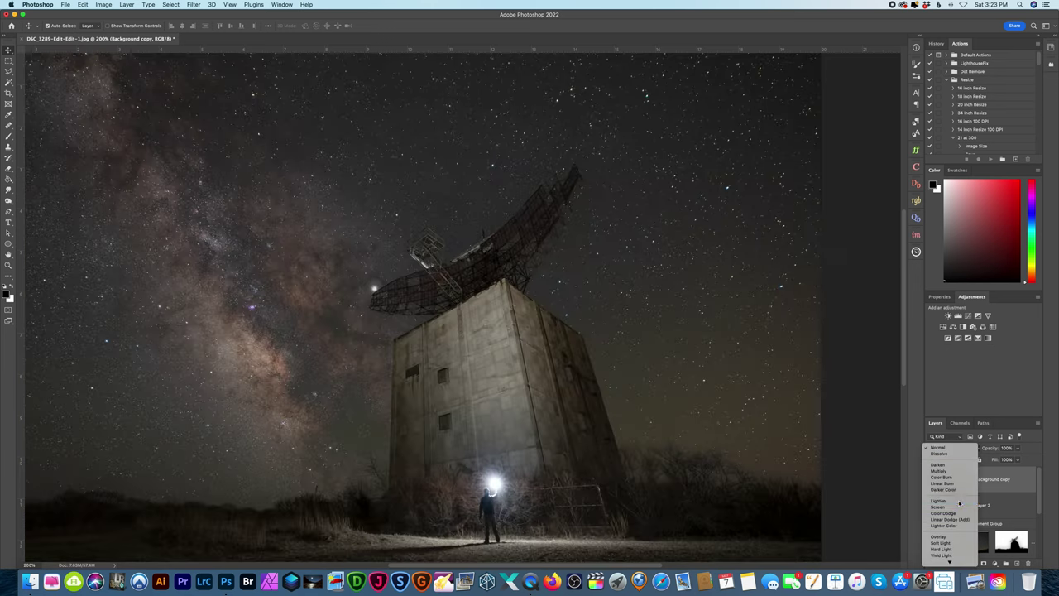
left_click(951, 500)
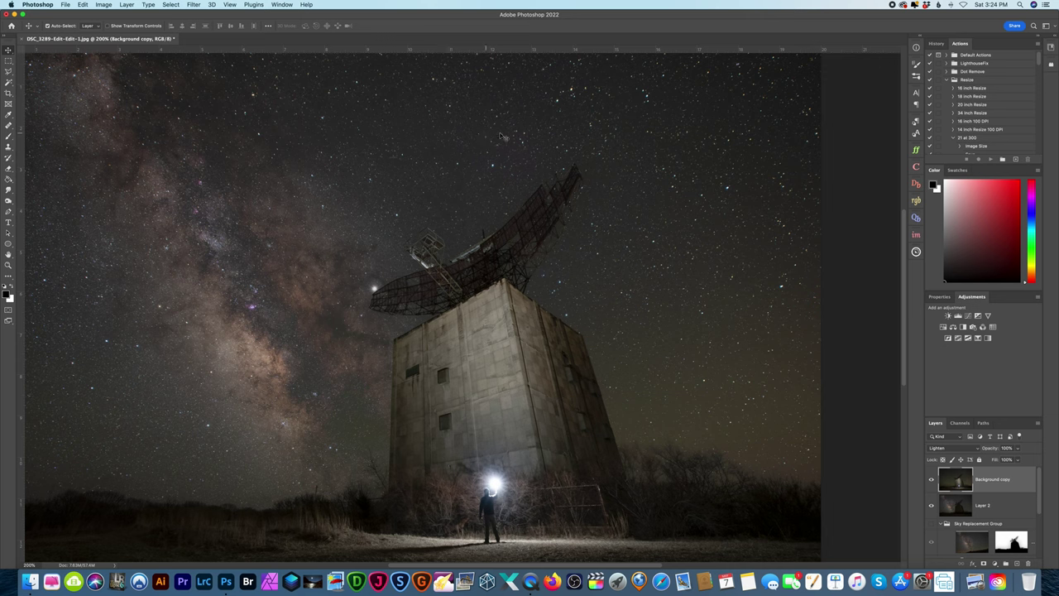
left_click(930, 479)
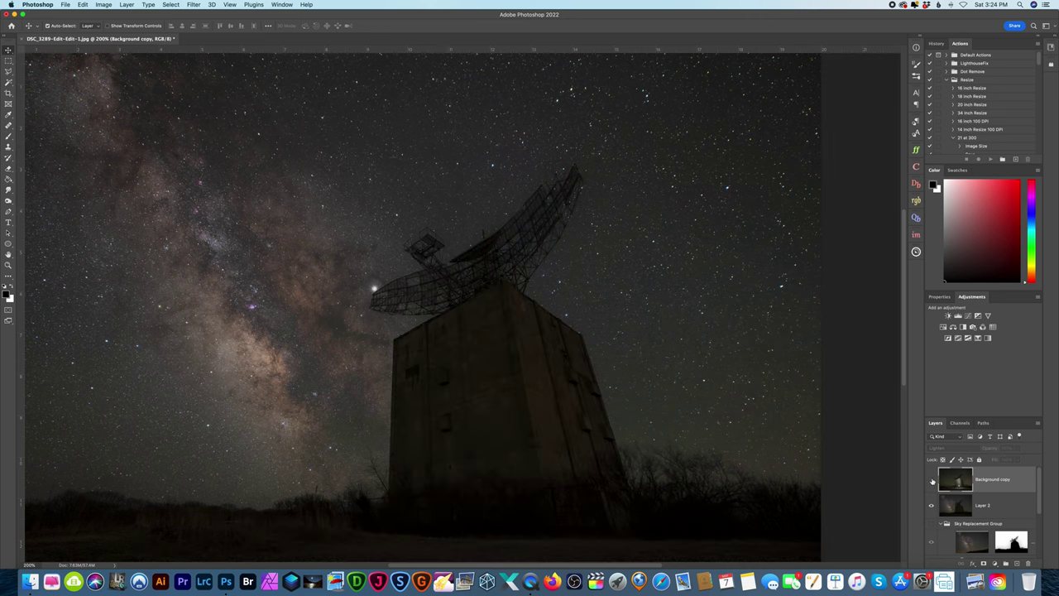
left_click(931, 480)
left_click(931, 479)
left_click(930, 479)
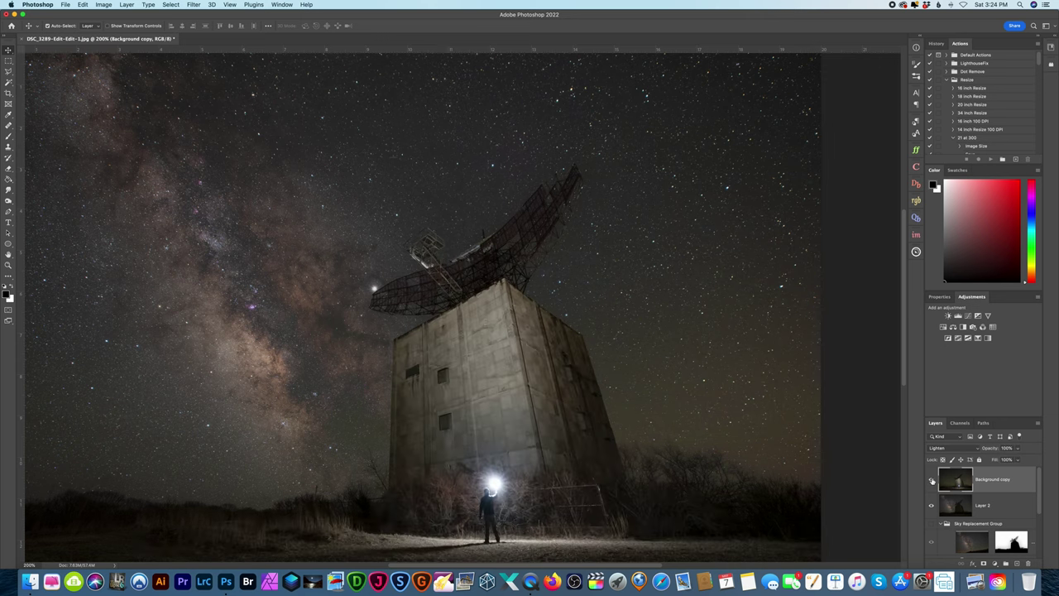
left_click(930, 479)
left_click(931, 480)
Step: Add a layer mask to Background copy and paint black over the sky with a ~306 px brush
left_click(983, 563)
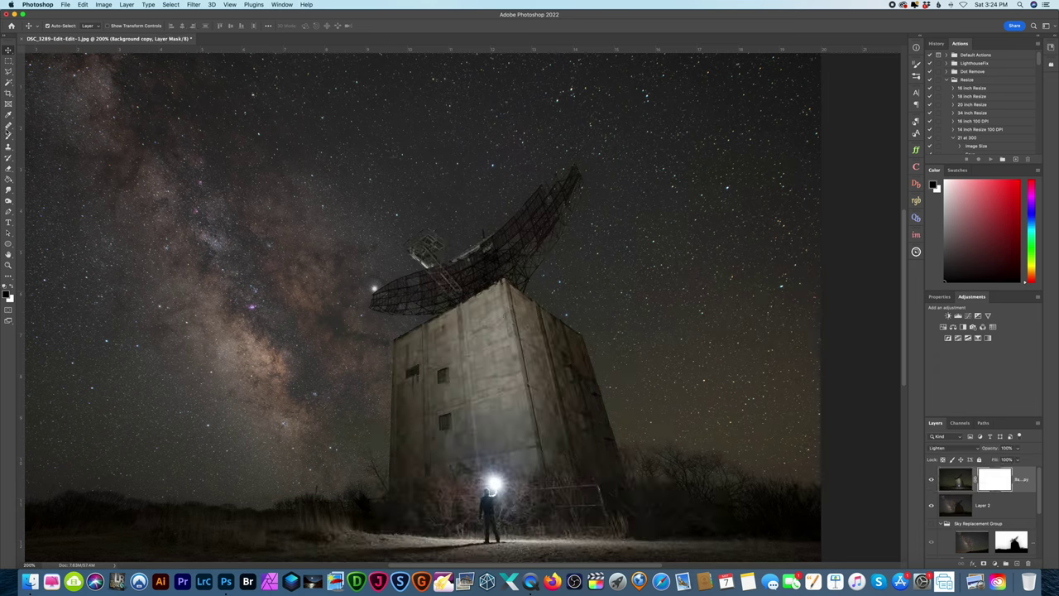
left_click(9, 137)
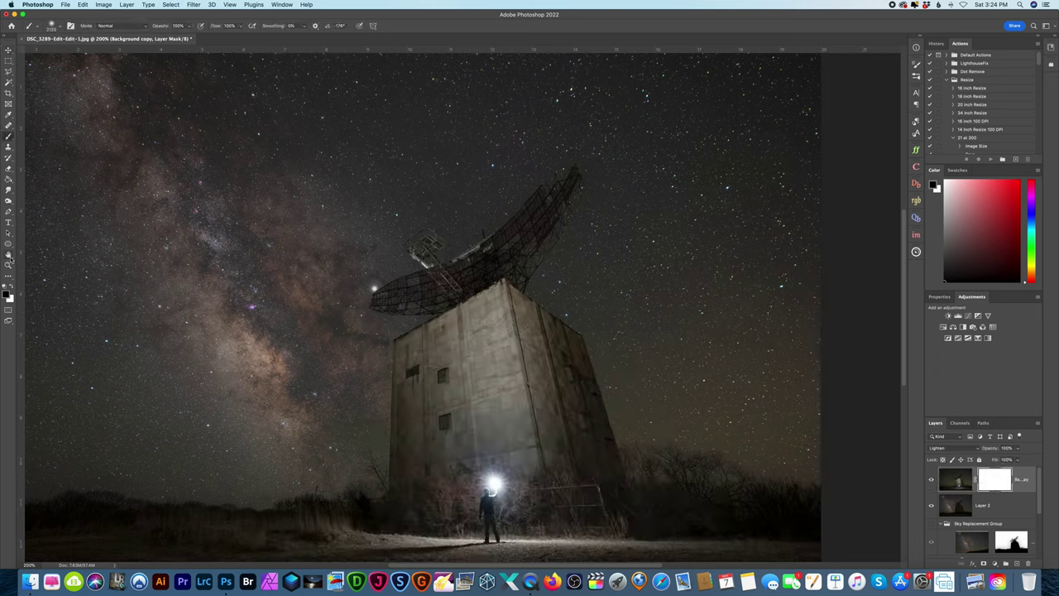
left_click(54, 28)
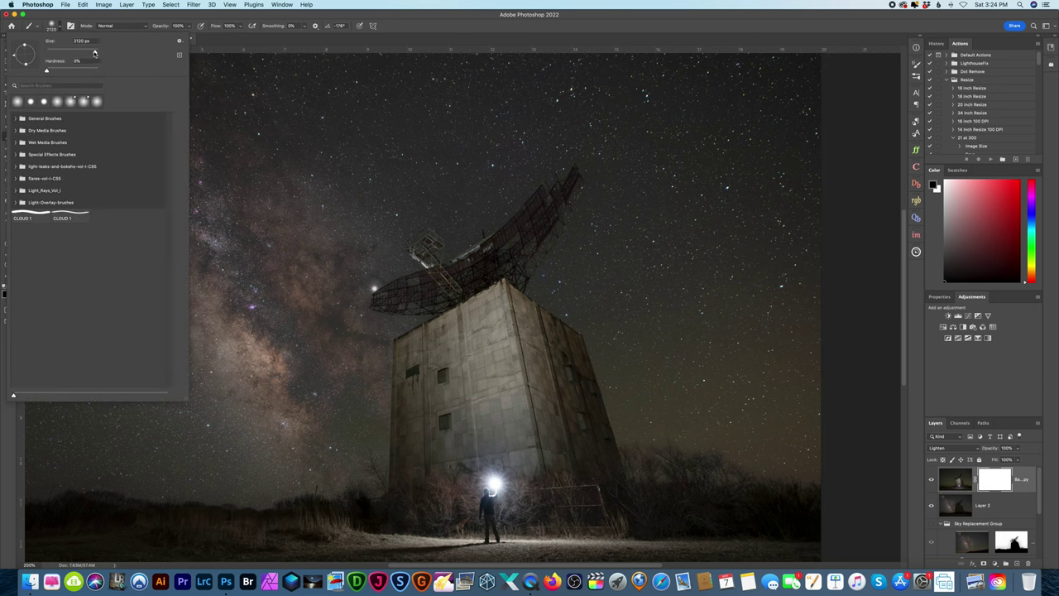
left_click_drag(94, 53, 94, 52)
left_click(407, 139)
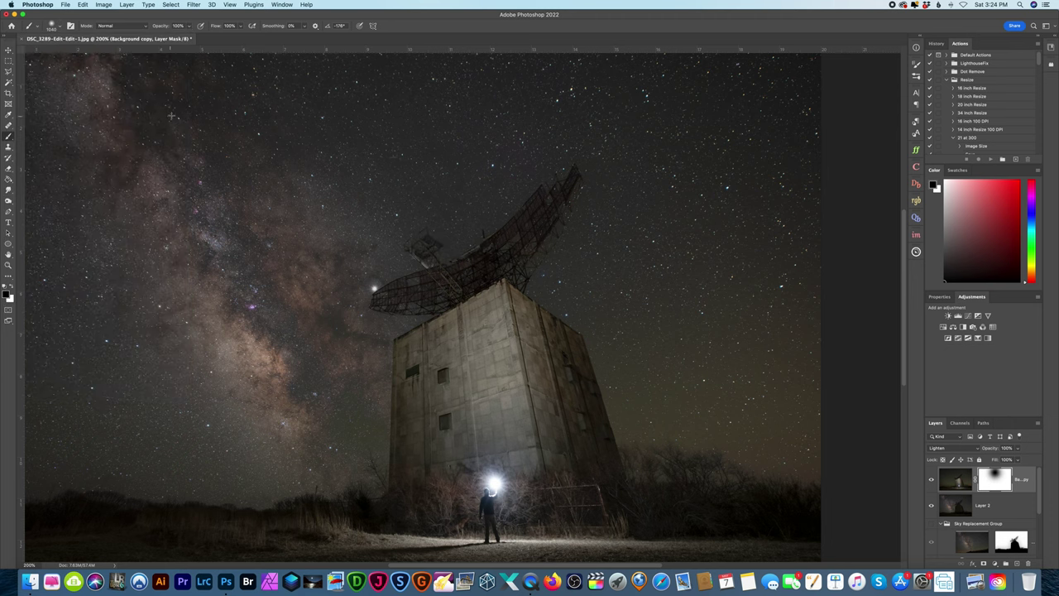
left_click_drag(105, 225, 116, 176)
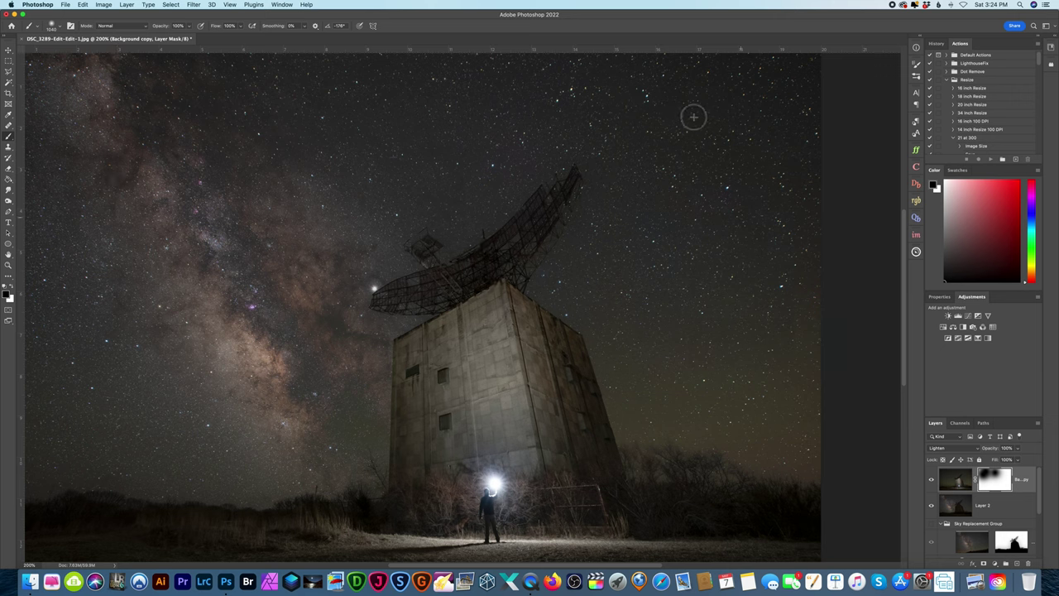
left_click_drag(811, 280, 825, 335)
mouse_move(766, 239)
left_mouse_down()
mouse_move(798, 341)
mouse_move(791, 271)
left_mouse_up()
mouse_move(405, 269)
left_mouse_down()
mouse_move(573, 262)
mouse_move(408, 256)
left_mouse_up()
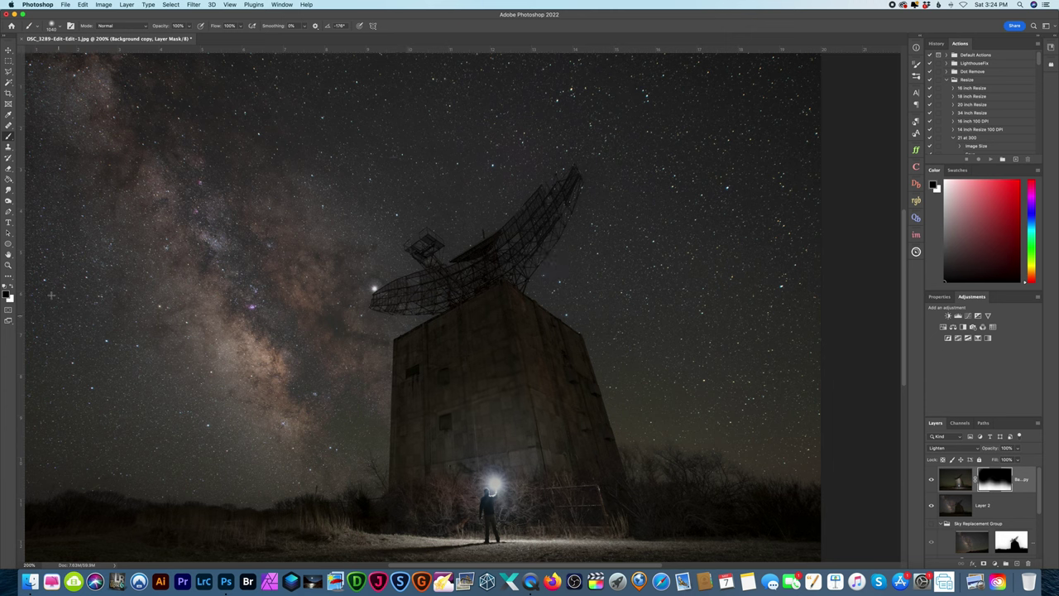
Step: Paint white with a ~252 px brush to restore the lit building's top and right faces
left_click(11, 286)
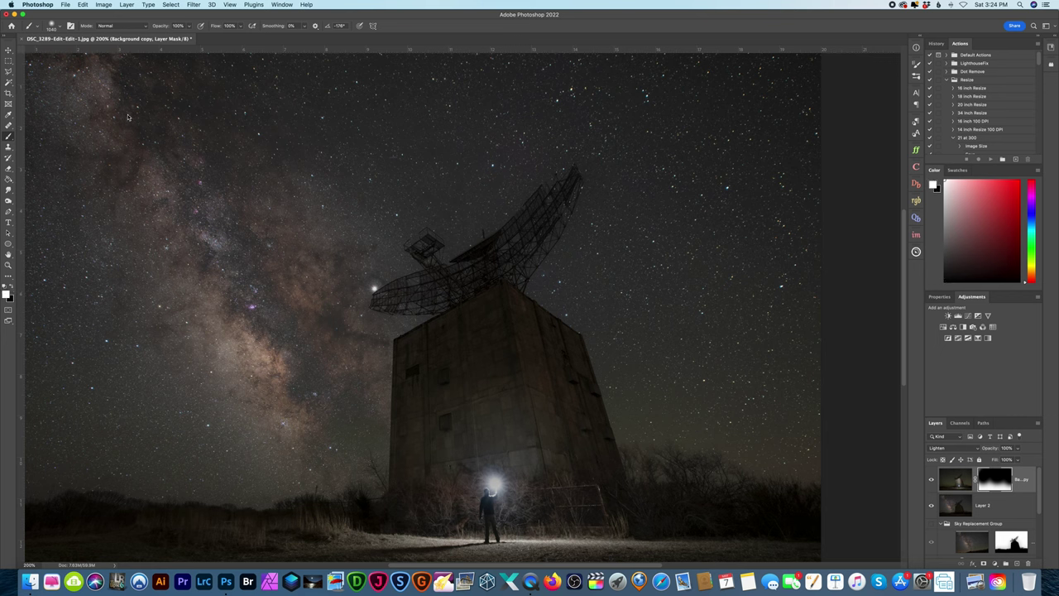
left_click(51, 26)
left_click_drag(89, 52, 83, 52)
mouse_move(456, 319)
left_mouse_down()
mouse_move(476, 371)
mouse_move(472, 359)
mouse_move(540, 380)
mouse_move(474, 478)
mouse_move(448, 425)
mouse_move(455, 379)
mouse_move(527, 414)
left_mouse_up()
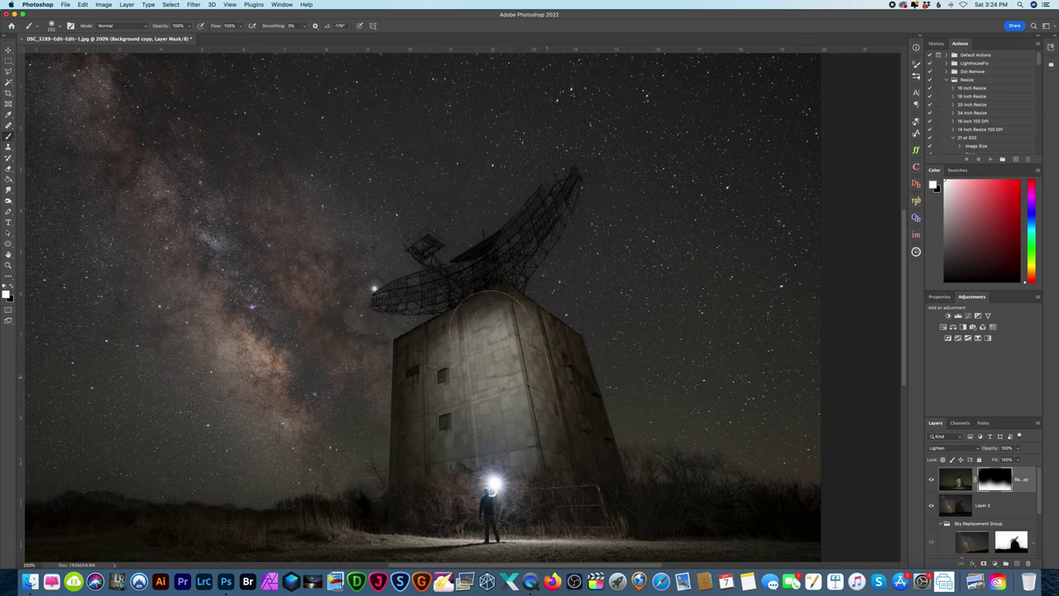
mouse_move(488, 327)
left_mouse_down()
mouse_move(430, 393)
mouse_move(561, 348)
mouse_move(563, 413)
left_mouse_up()
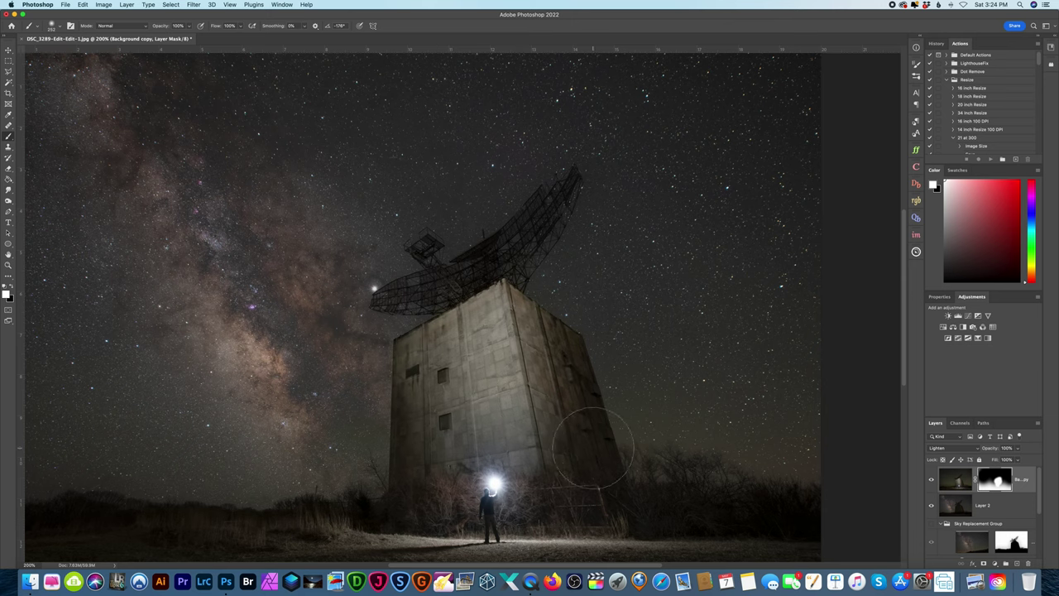
scroll(877, 424, "right", 2)
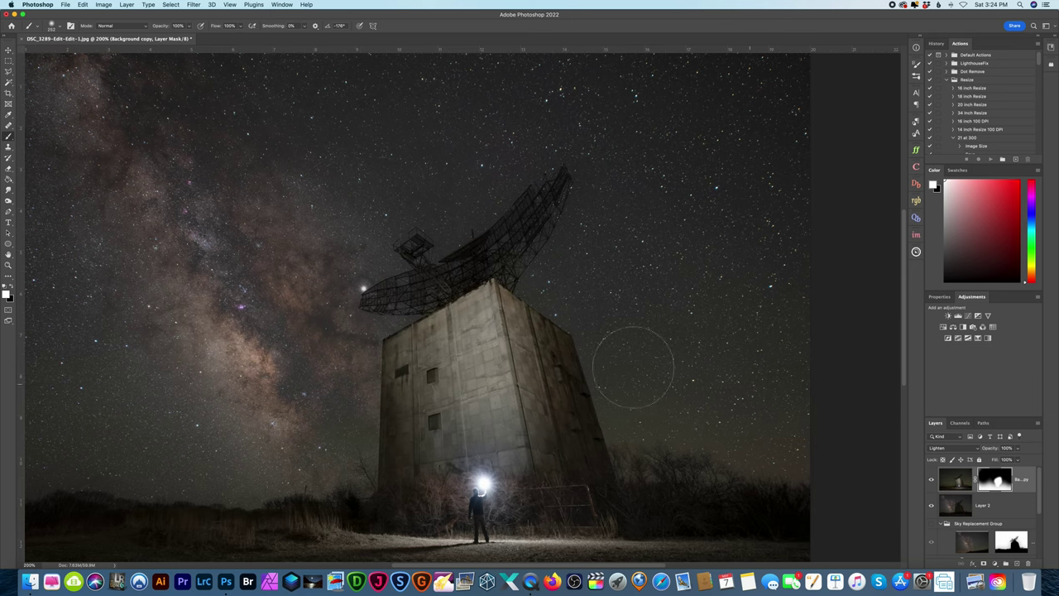